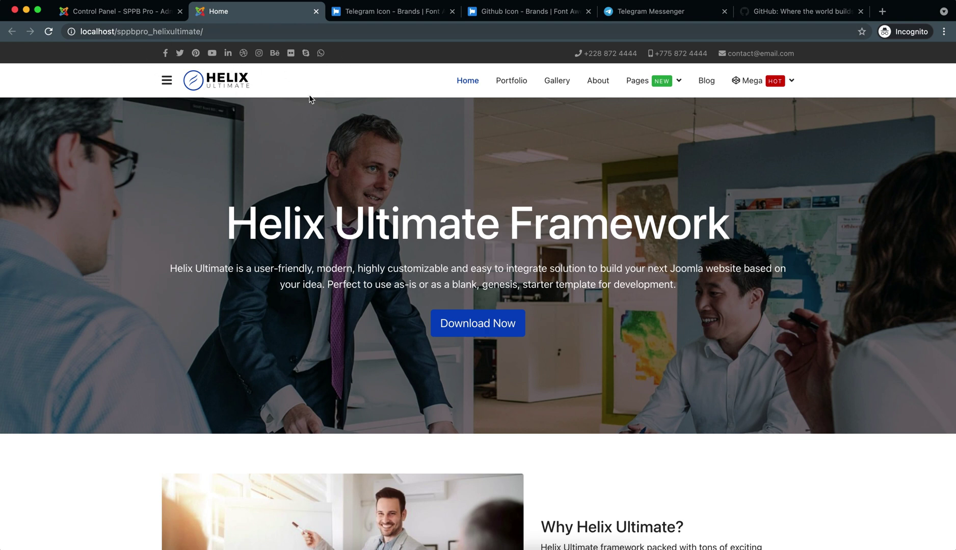
- In the Joomla admin, go to Extensions > Templates > Styles and open shaper_helixultimate - Default
click(113, 16)
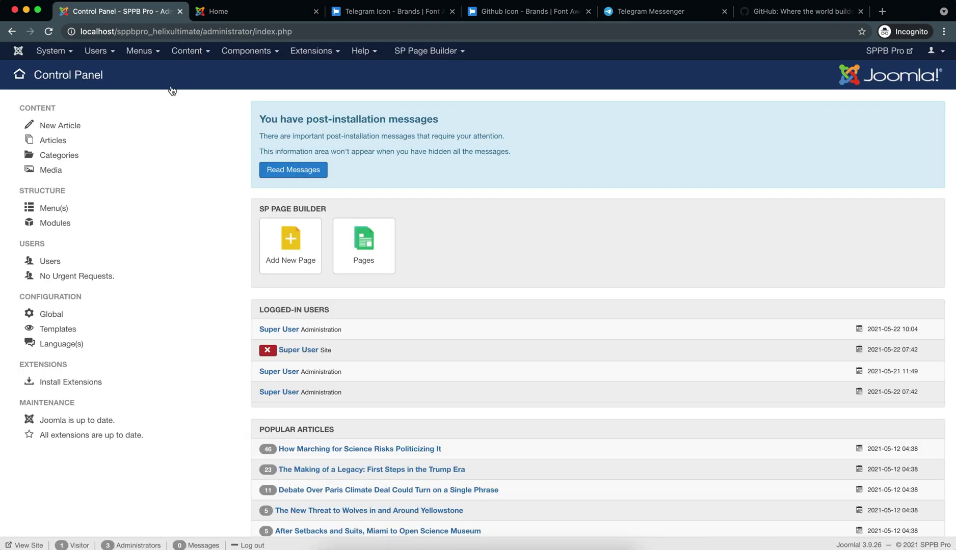
click(340, 52)
click(311, 122)
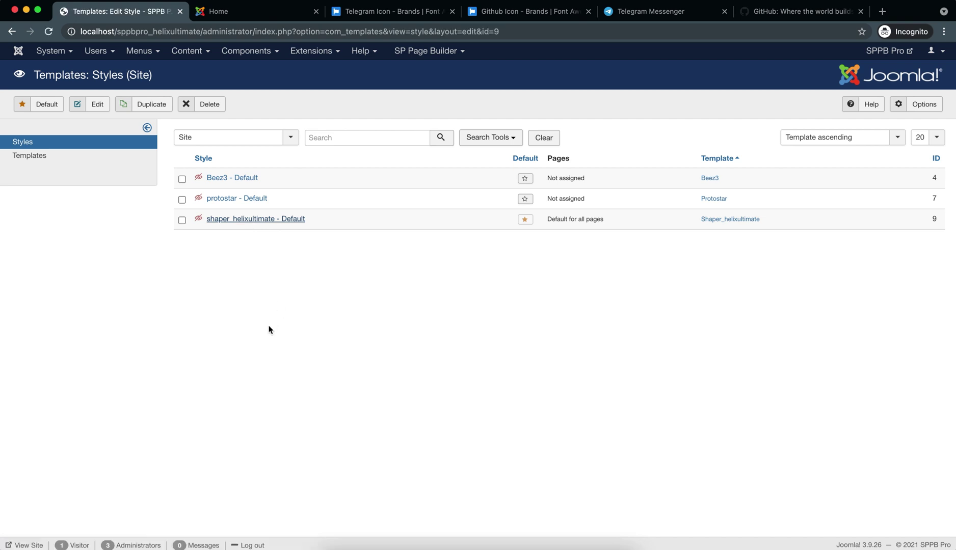
- Open Template Options > Basic, collapse Logo, expand Social Icons and scroll to the Custom field
click(115, 300)
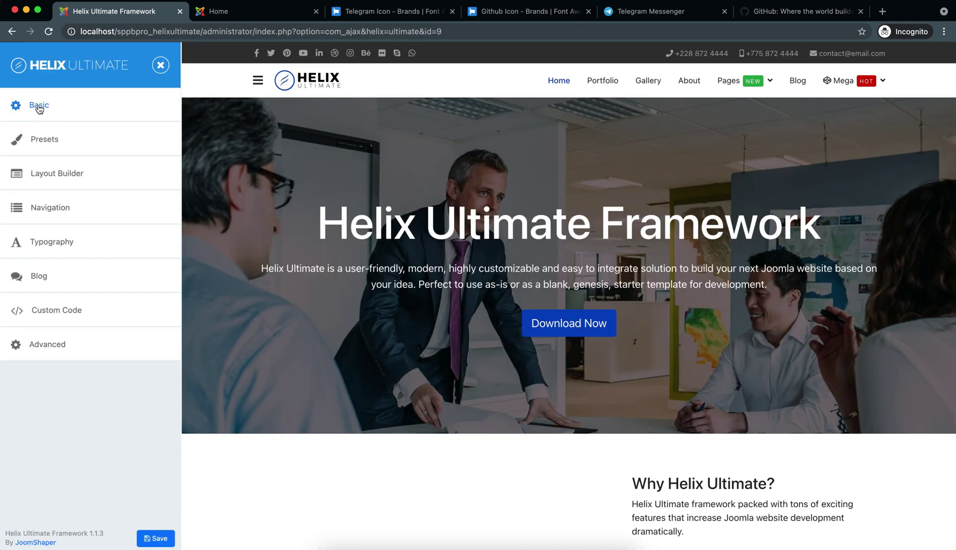
click(39, 107)
click(18, 142)
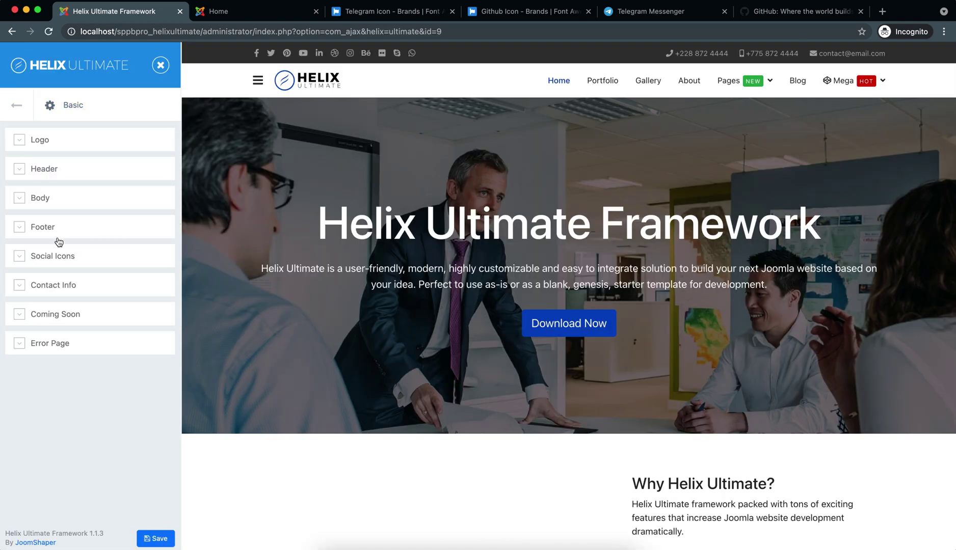
click(19, 257)
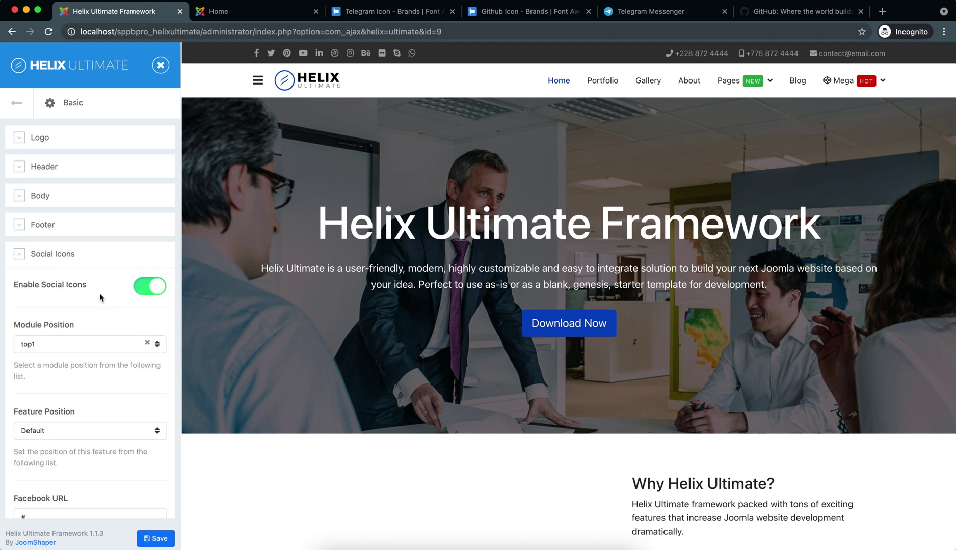
scroll(100, 293, down, 5)
scroll(80, 233, down, 2)
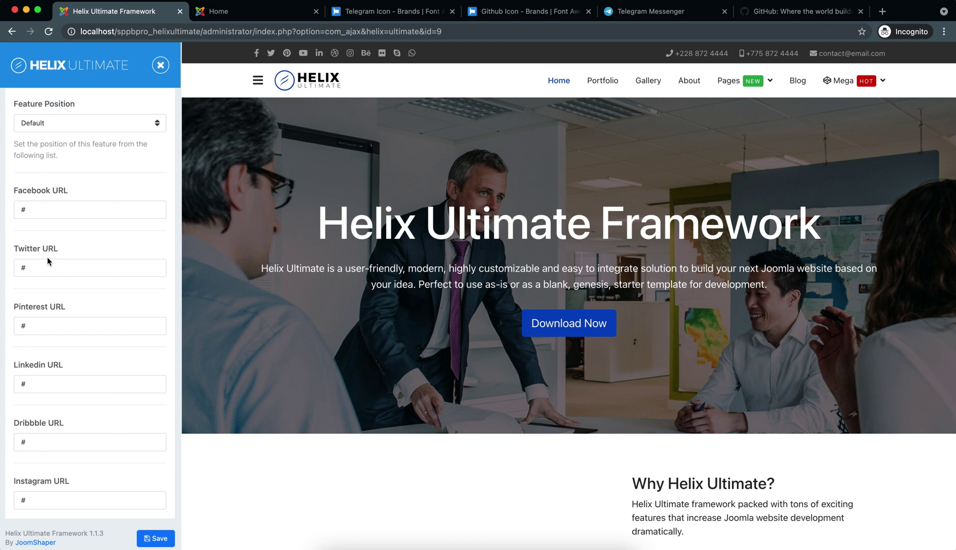
scroll(61, 275, down, 4)
scroll(64, 303, down, 14)
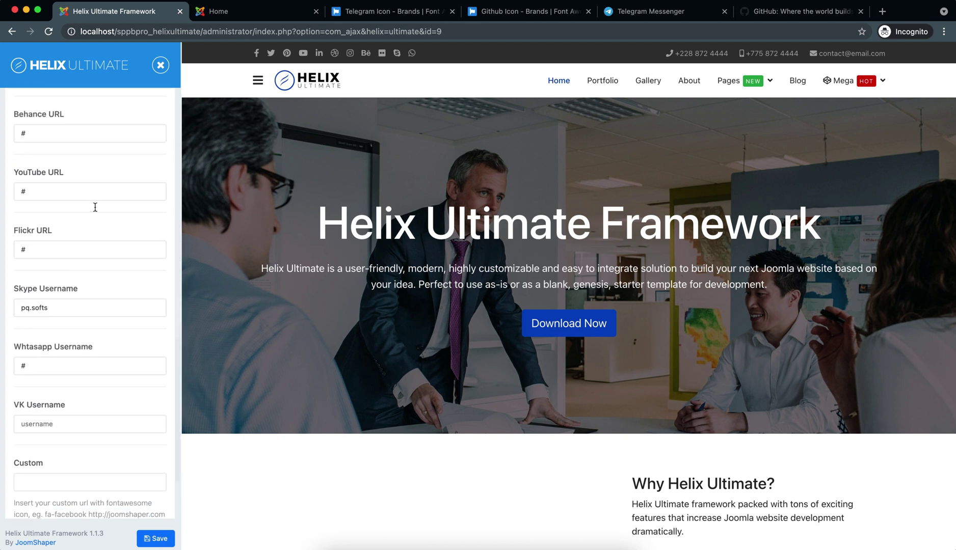
scroll(95, 207, up, 6)
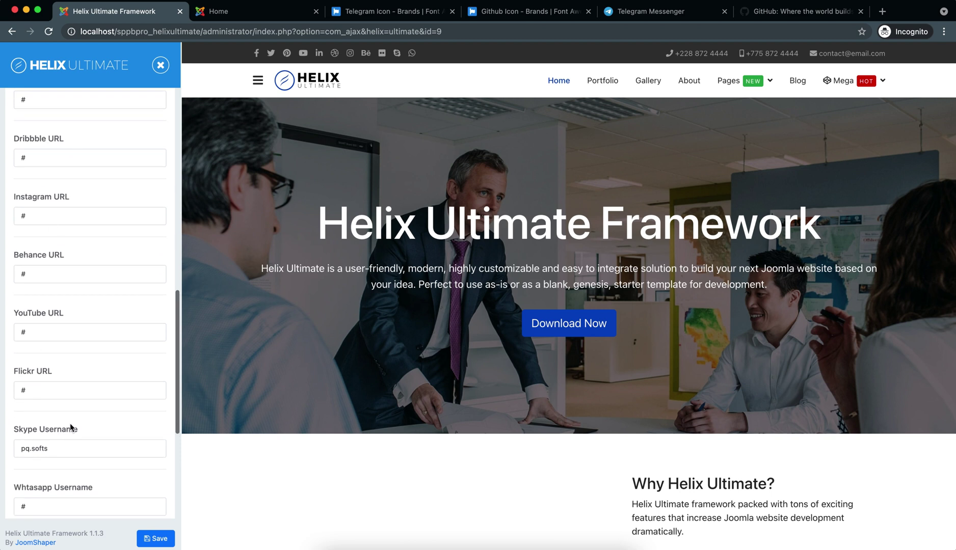
scroll(69, 423, down, 2)
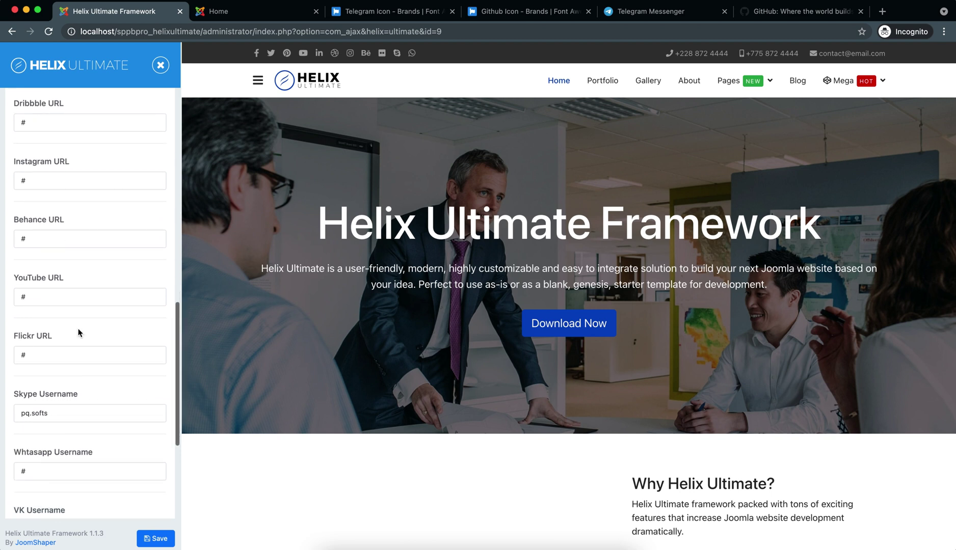
scroll(79, 331, down, 6)
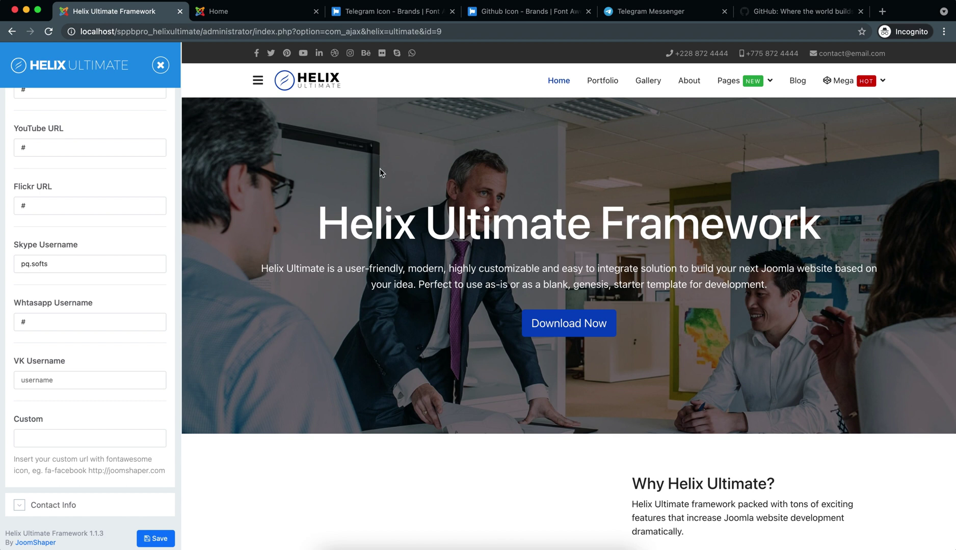
- Look up the Font Awesome Telegram icon and enter fa-telegram in the Custom social field
click(391, 11)
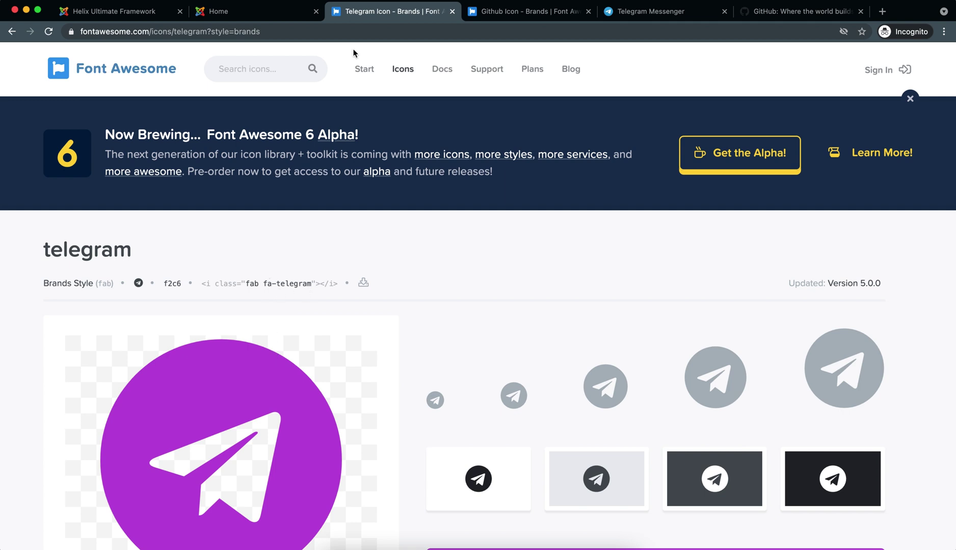
click(92, 14)
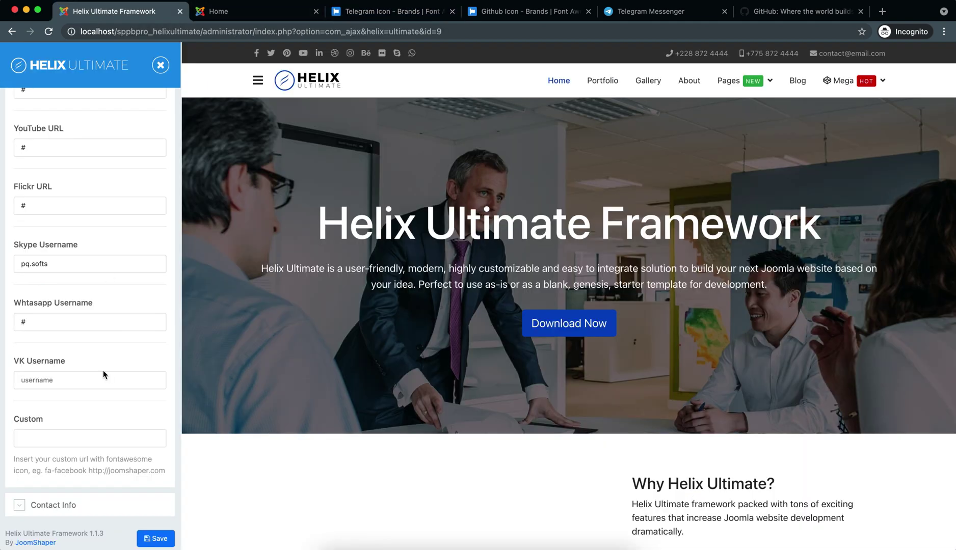
click(64, 433)
text(fa-telegram)
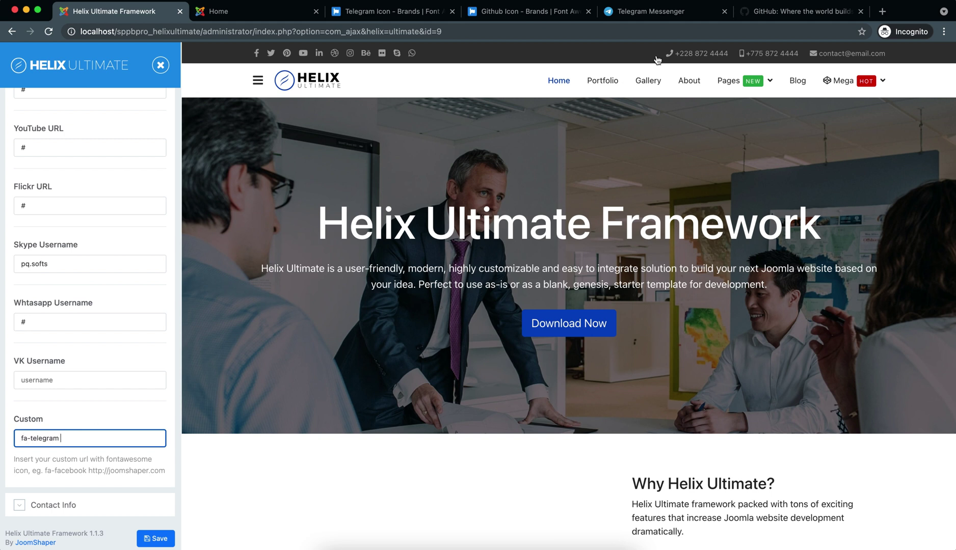
click(684, 12)
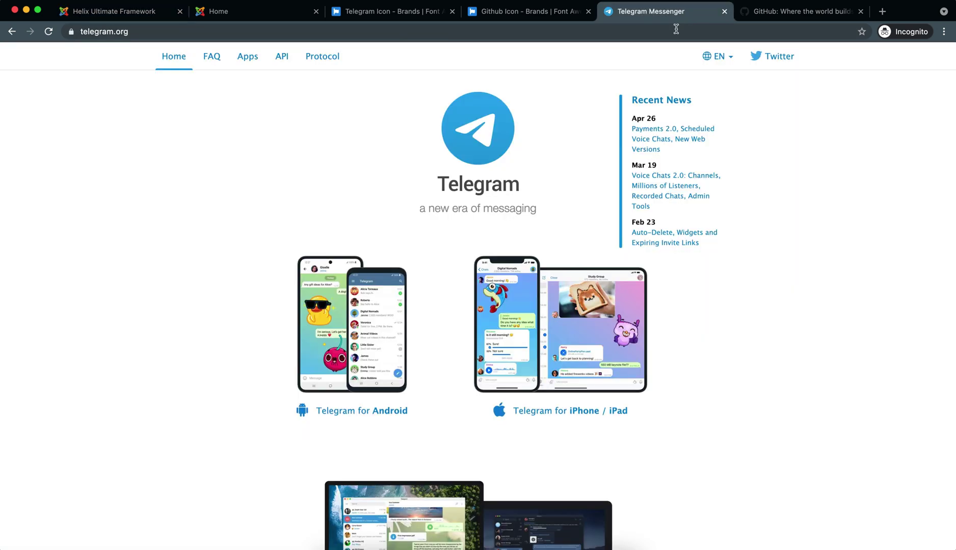
click(676, 30)
key(ctrl+c)
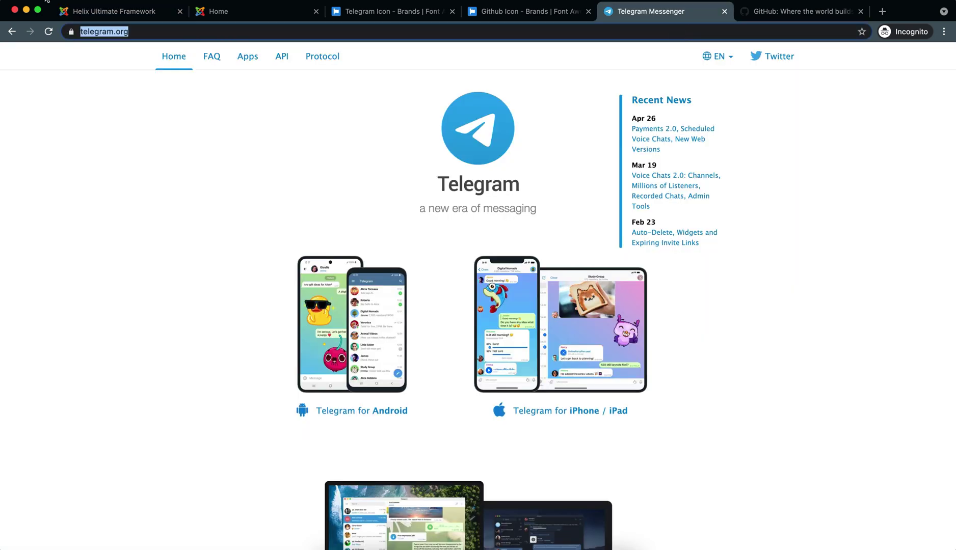
click(80, 11)
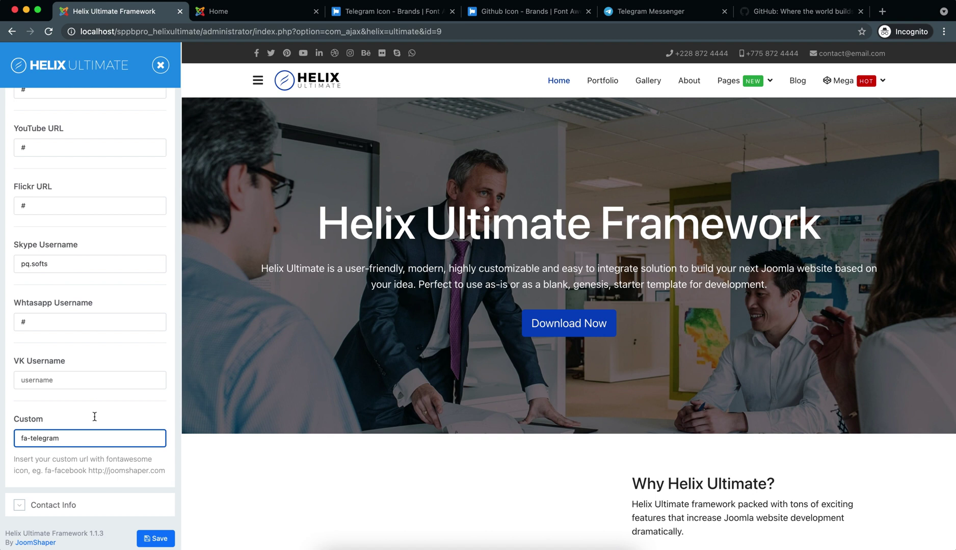
key(ctrl+v)
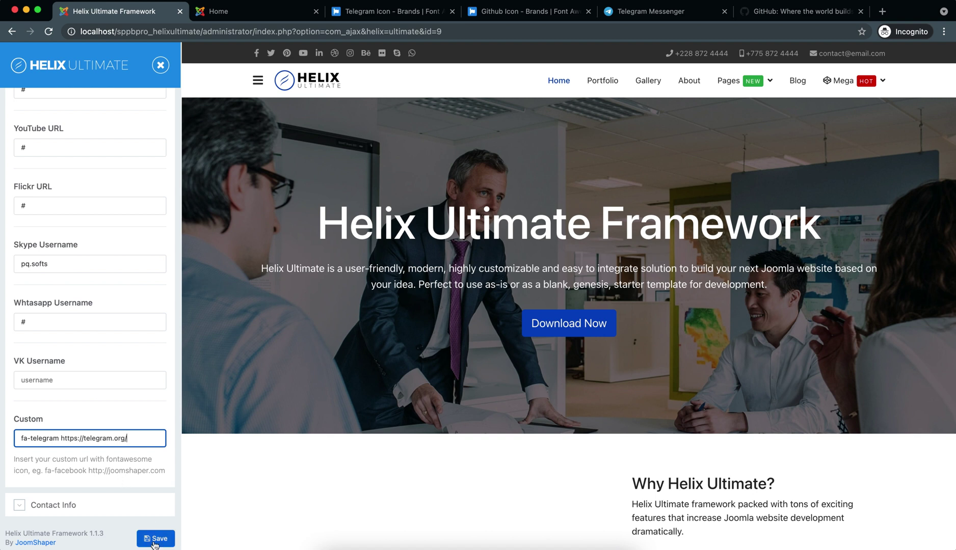
click(154, 541)
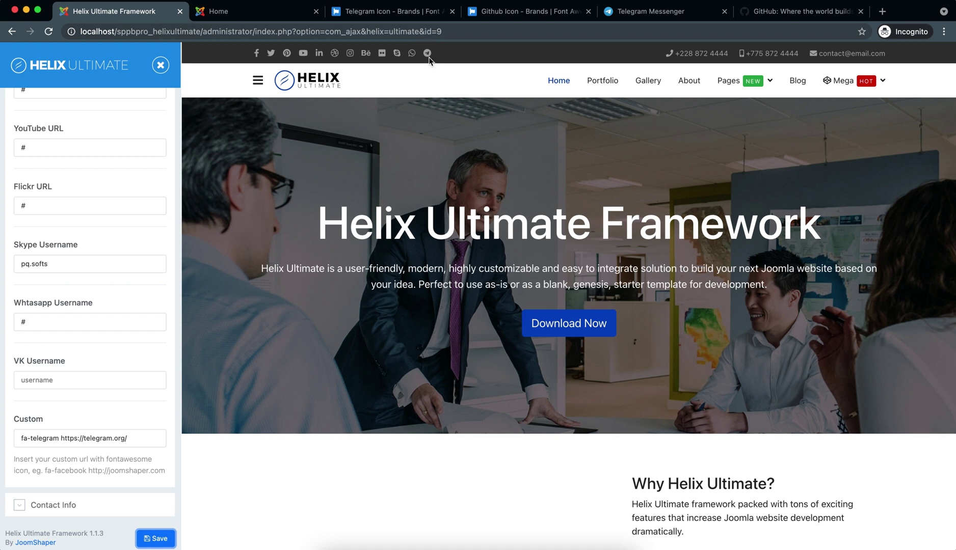
scroll(53, 287, down, 2)
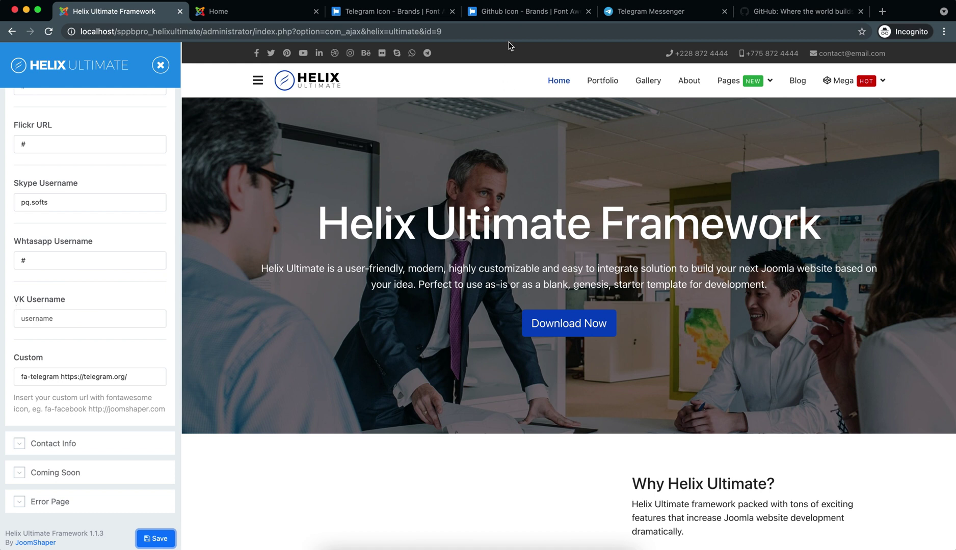
click(513, 20)
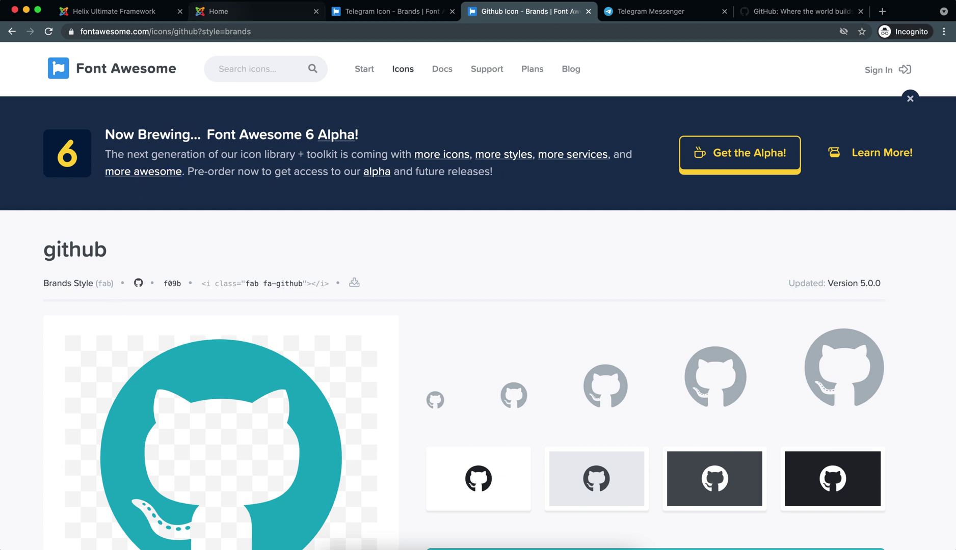
click(804, 12)
key(super+1)
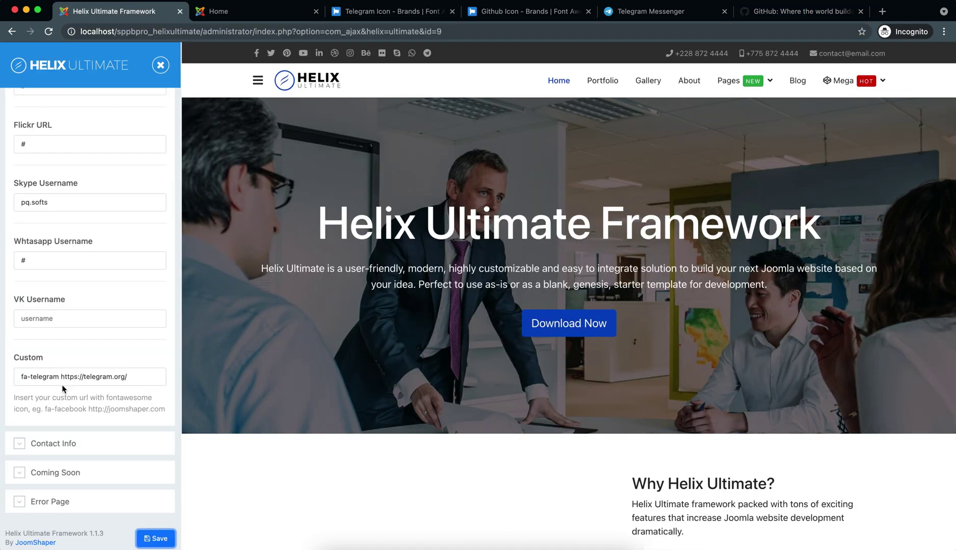
click(57, 319)
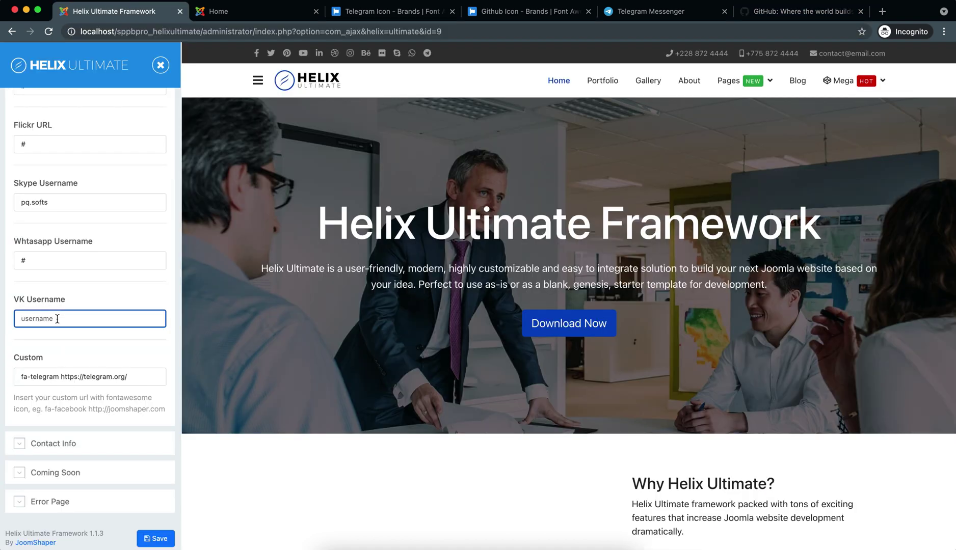
text(https://github.com/)
click(155, 538)
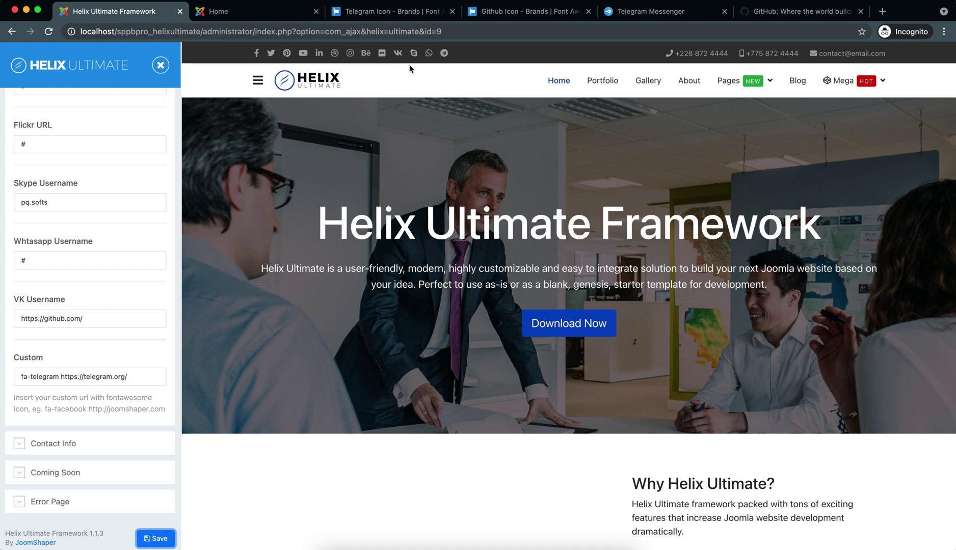
scroll(45, 123, up, 15)
- In Custom Code's Custom CSS box, type '.social-icon-vk .fa-vk::before{' and 'content' on a new line
click(18, 106)
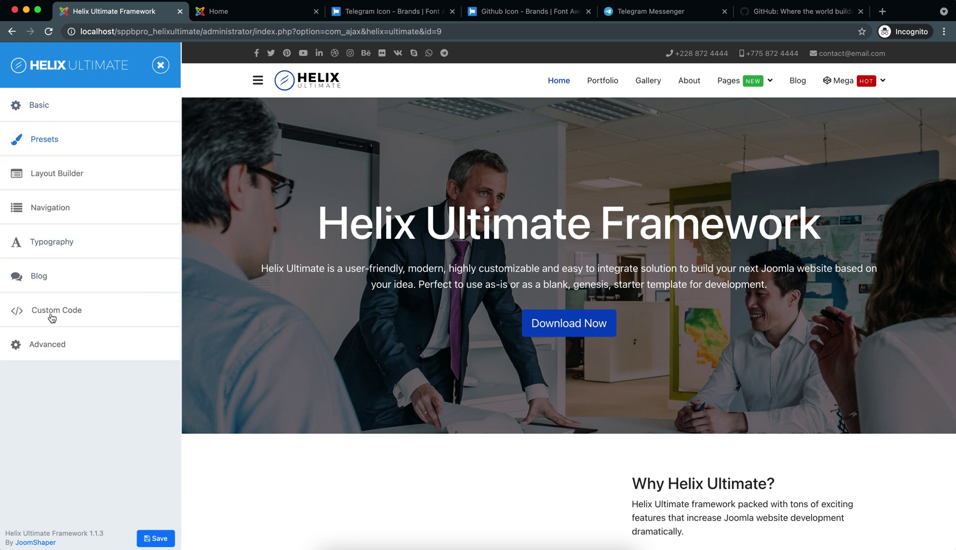
click(51, 314)
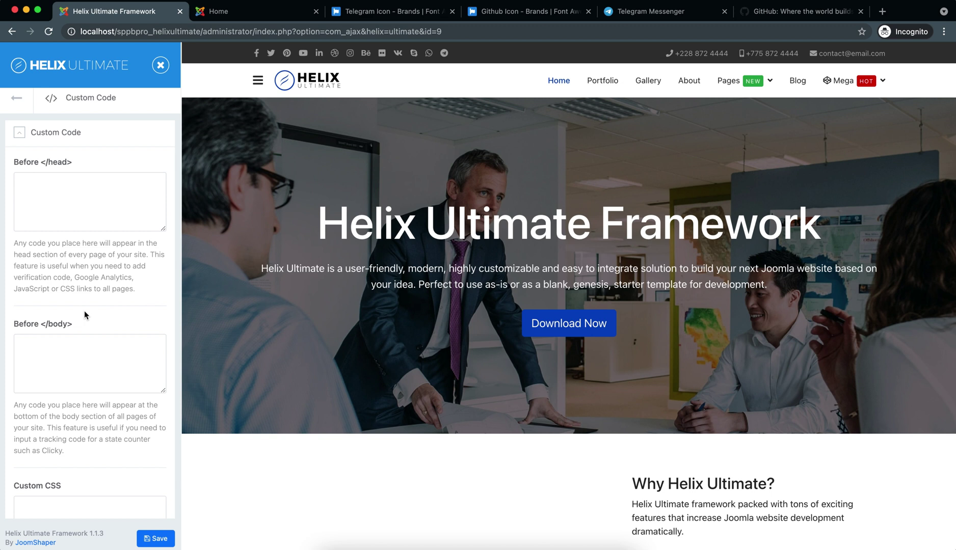
scroll(85, 311, down, 5)
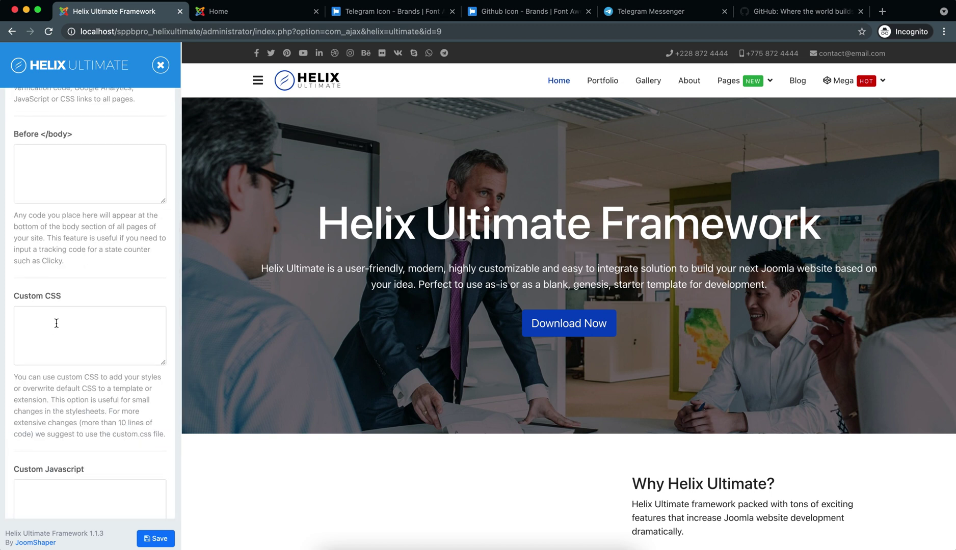
click(57, 323)
text(.social-icon-vk .fa)
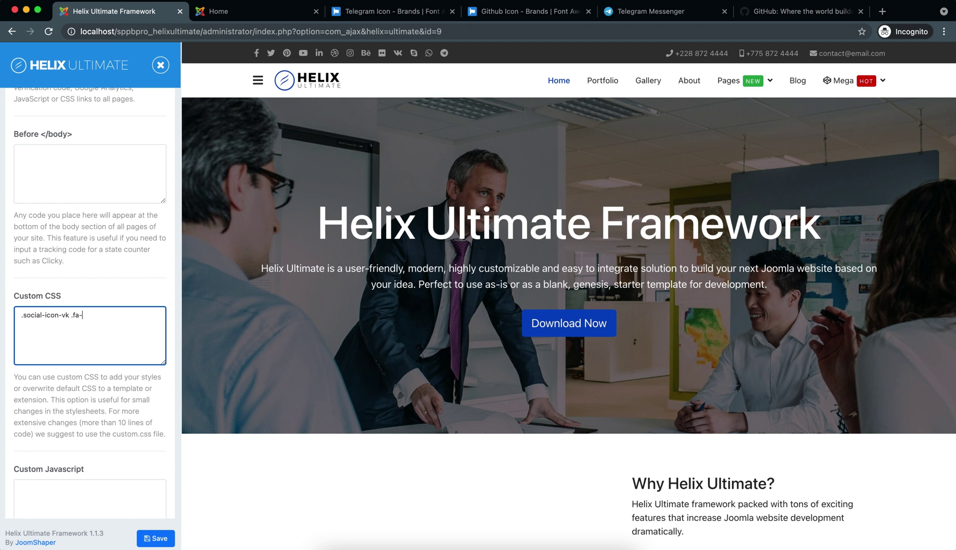
text(-vk::before{)
key(Return)
text(content:)
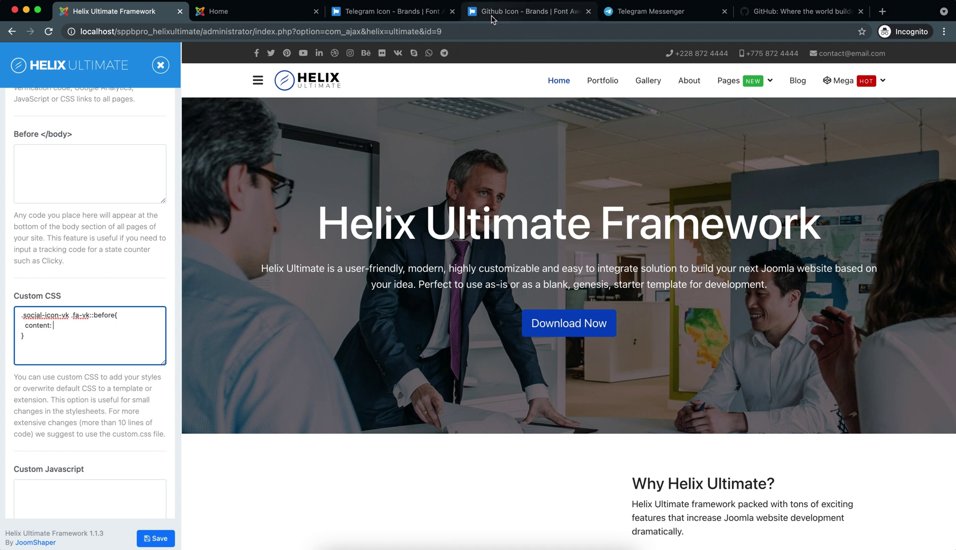
- Copy the GitHub glyph unicode f09b from Font Awesome, complete content: '\f09b'; and save
click(492, 15)
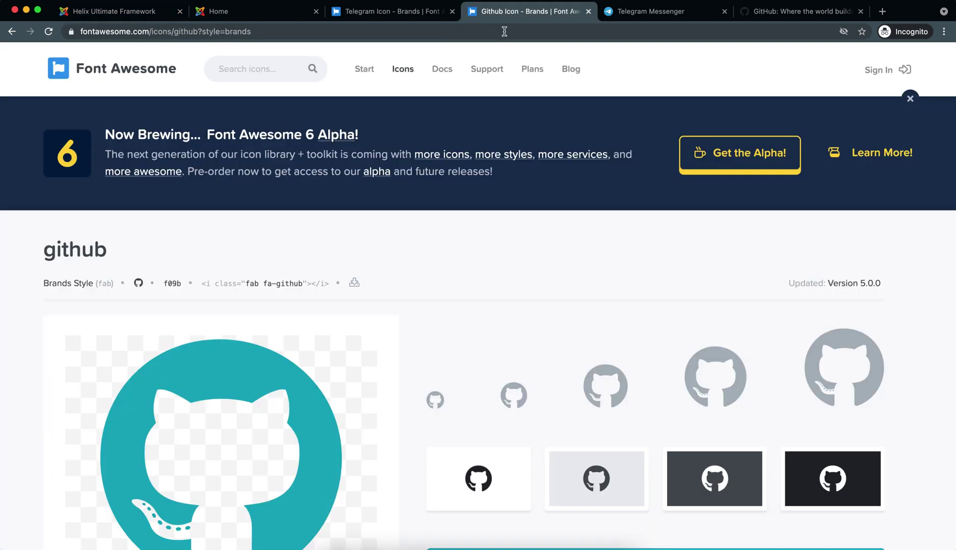
click(173, 283)
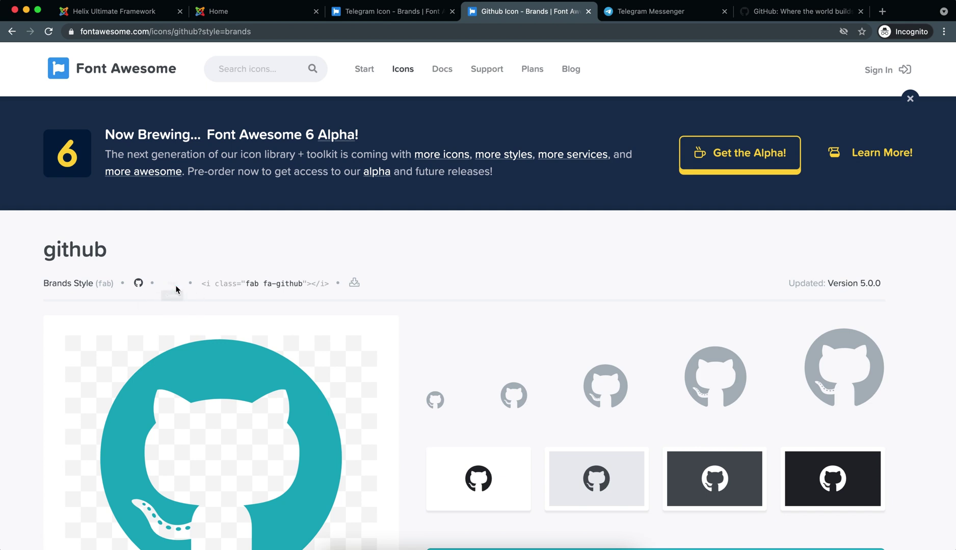
click(135, 18)
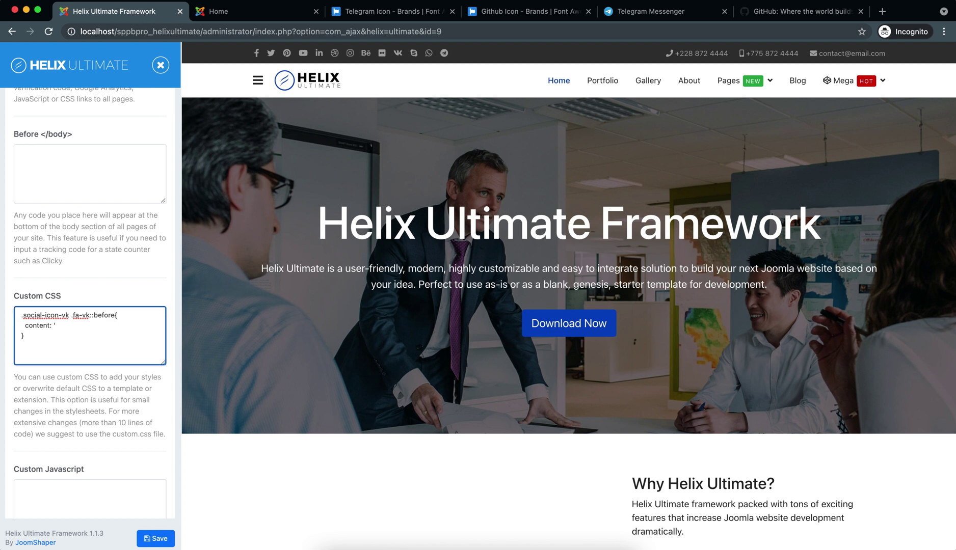
text(f09b';)
click(155, 541)
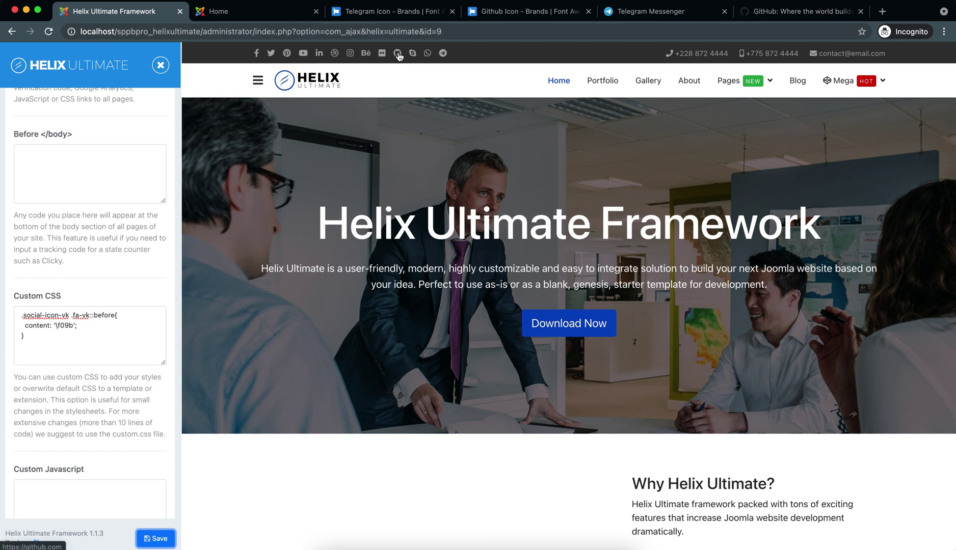
- Reload the site's Home page to check the new GitHub and Telegram top-bar icons
click(247, 12)
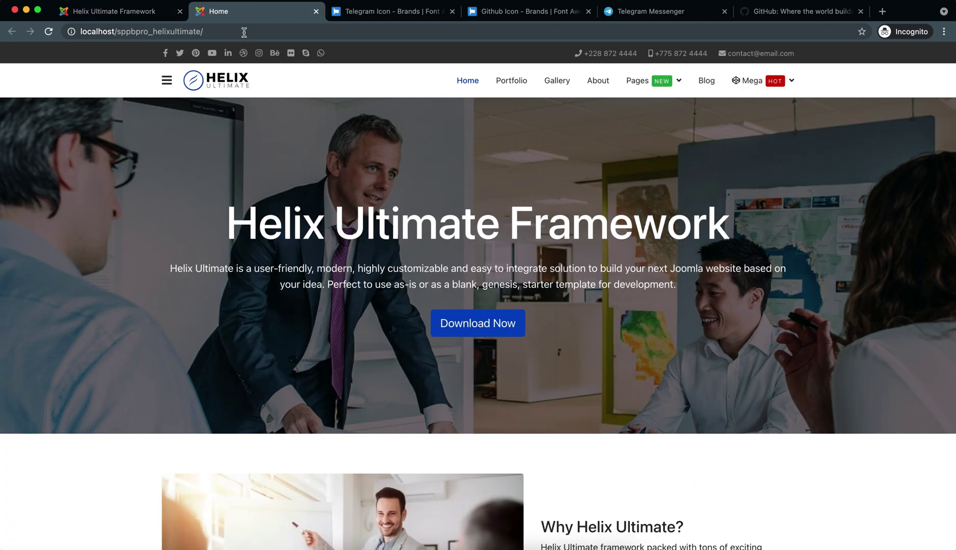
click(244, 31)
key(Return)
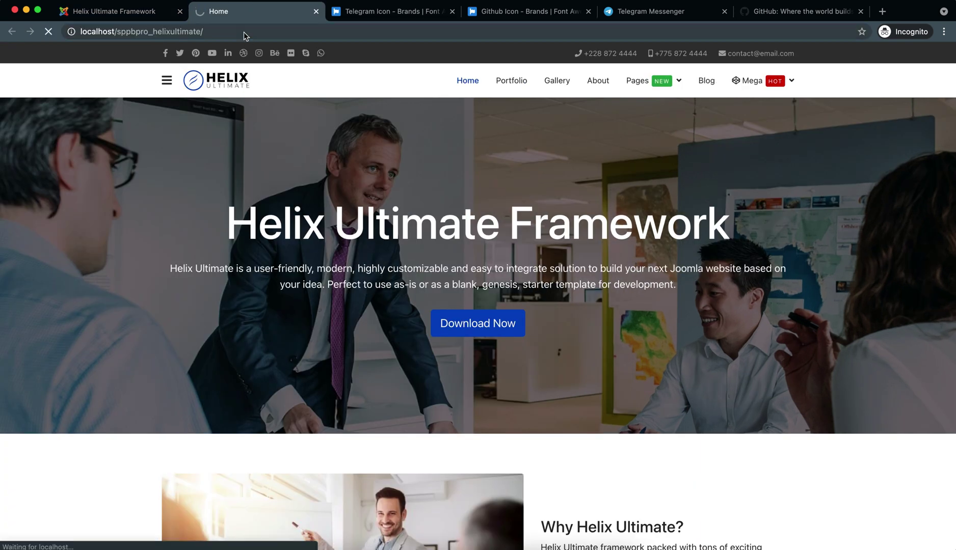